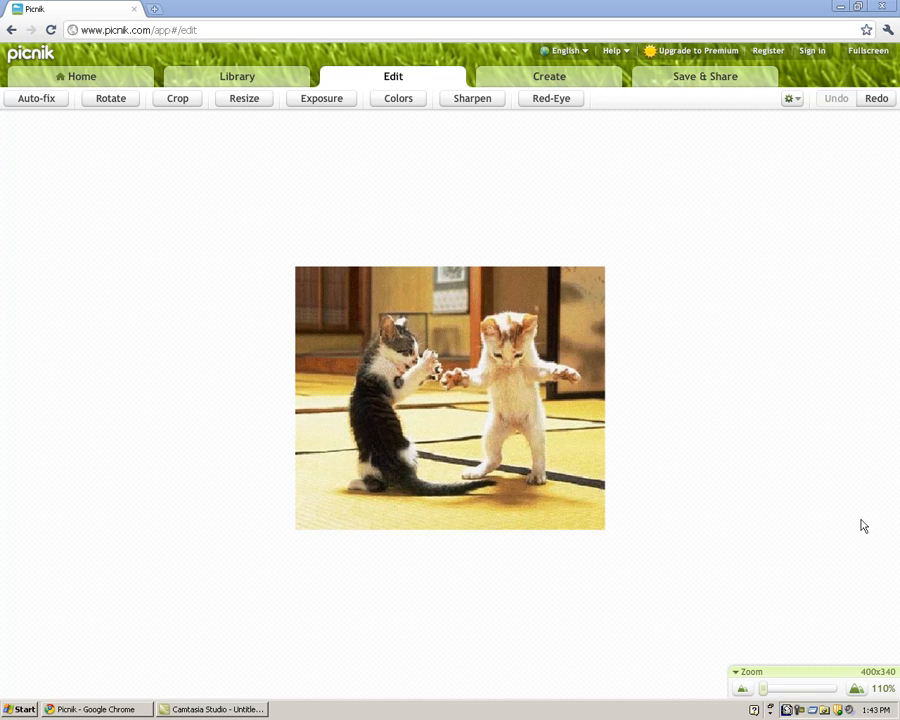
Zoom the kittens photo view to 185%
{"action": "mouse_move", "coordinate": [762, 690]}
{"action": "left_mouse_down"}
{"action": "mouse_move", "coordinate": [791, 697]}
{"action": "mouse_move", "coordinate": [774, 692]}
{"action": "left_mouse_up"}
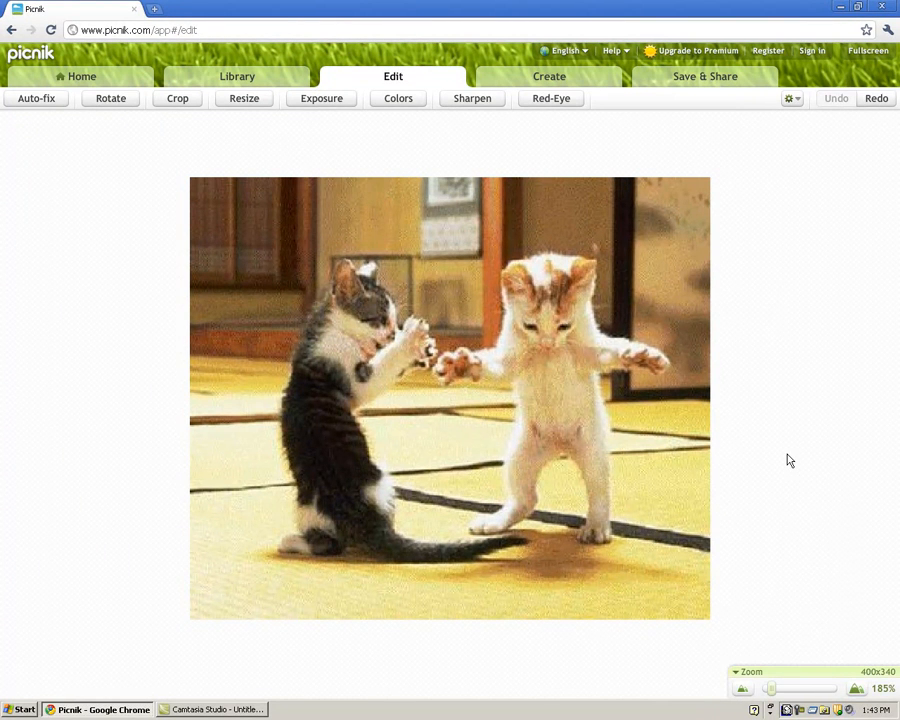
{"action": "left_click", "coordinate": [36, 104]}
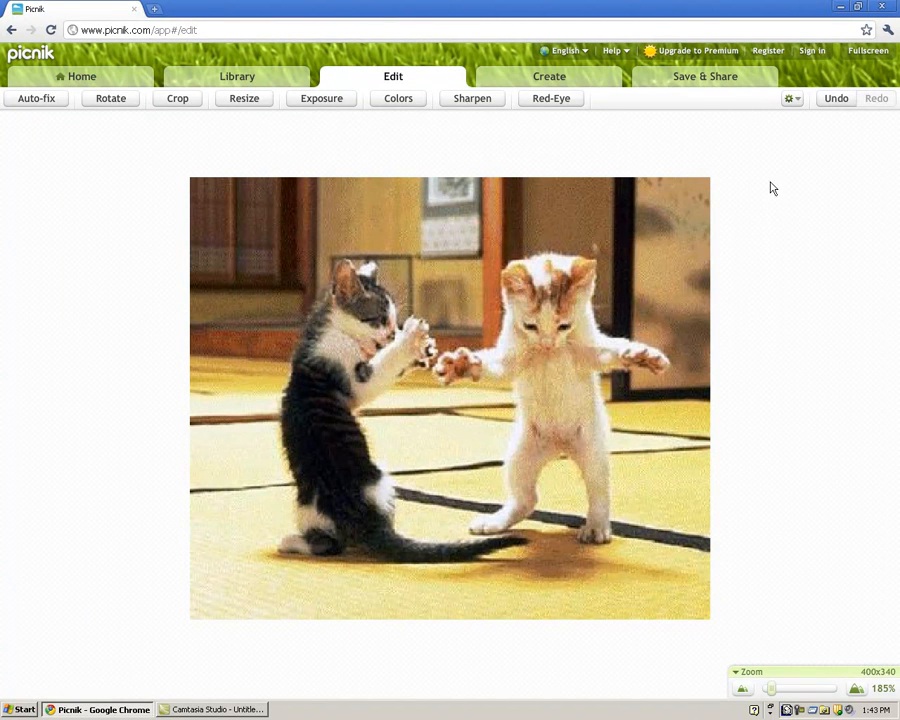
{"action": "left_click", "coordinate": [836, 104]}
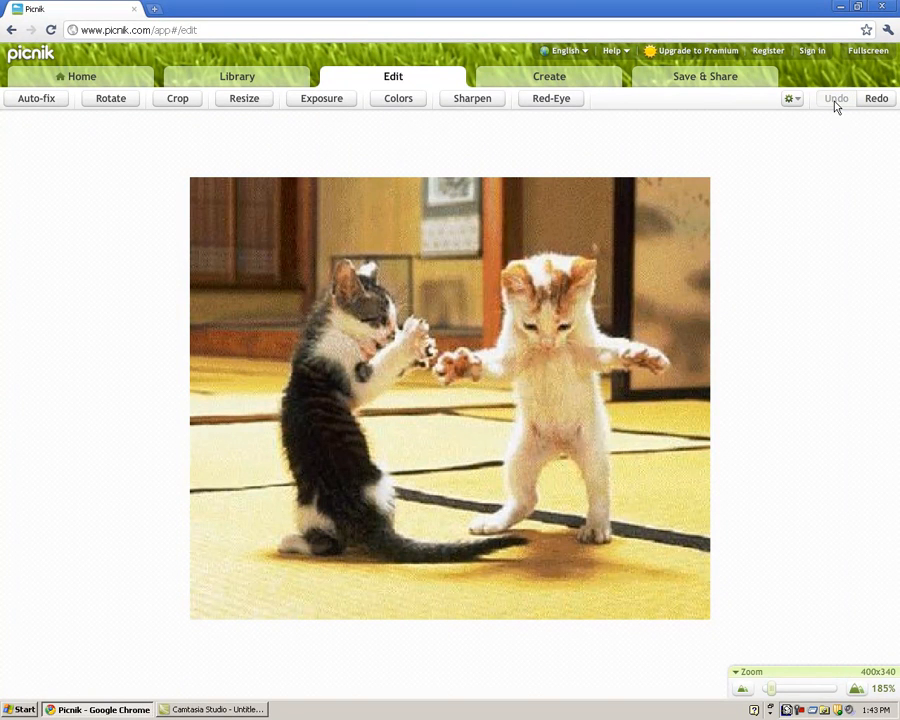
{"action": "left_click", "coordinate": [888, 104]}
{"action": "left_click", "coordinate": [844, 102]}
Rotate the photo 90° counter-clockwise four times, bringing it back upright
{"action": "left_click", "coordinate": [111, 102]}
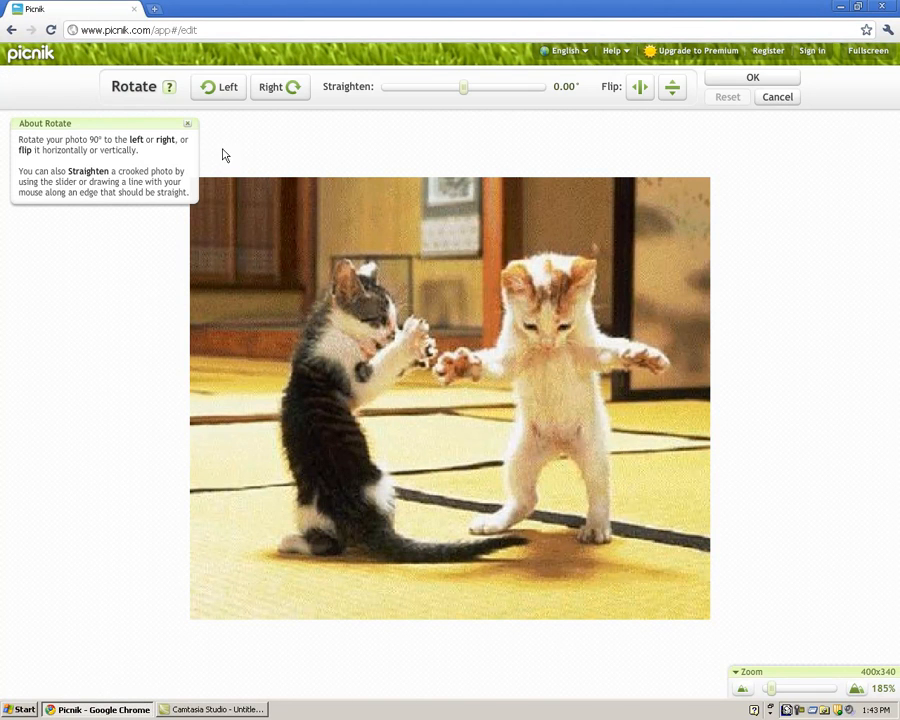
{"action": "left_click", "coordinate": [217, 99]}
{"action": "left_click", "coordinate": [217, 97]}
{"action": "left_click", "coordinate": [217, 97]}
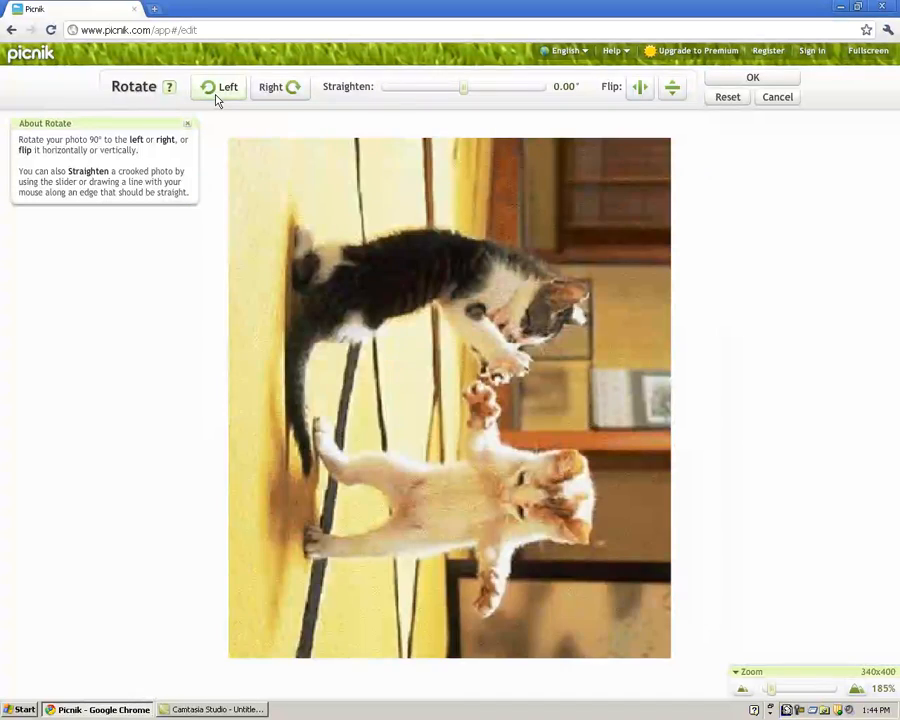
{"action": "left_click", "coordinate": [217, 97]}
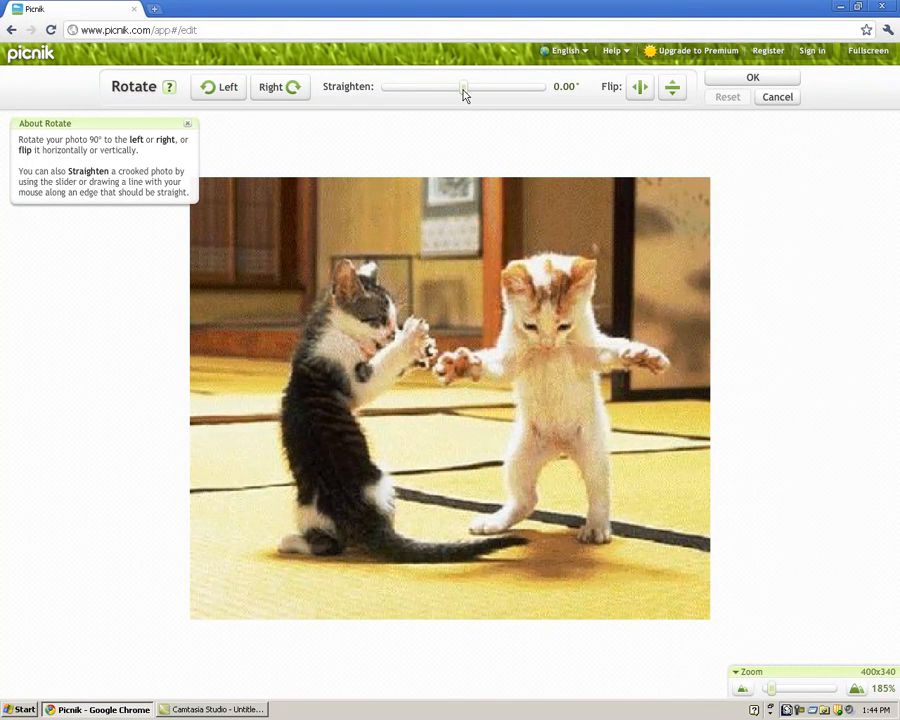
Try the Straighten slider and both flips, undo them, and apply, leaving the photo at 399x339
{"action": "mouse_move", "coordinate": [463, 93]}
{"action": "left_mouse_down"}
{"action": "mouse_move", "coordinate": [498, 92]}
{"action": "mouse_move", "coordinate": [462, 96]}
{"action": "left_mouse_up"}
{"action": "left_click", "coordinate": [639, 88]}
{"action": "left_click", "coordinate": [639, 88]}
{"action": "left_click", "coordinate": [673, 89]}
{"action": "left_click", "coordinate": [673, 89]}
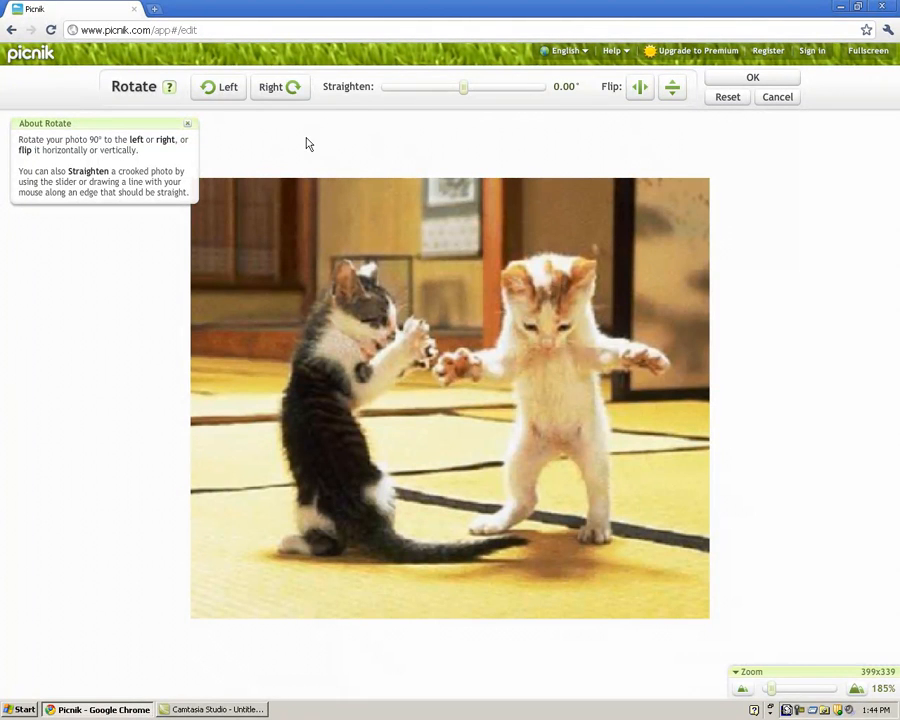
{"action": "left_click", "coordinate": [746, 82]}
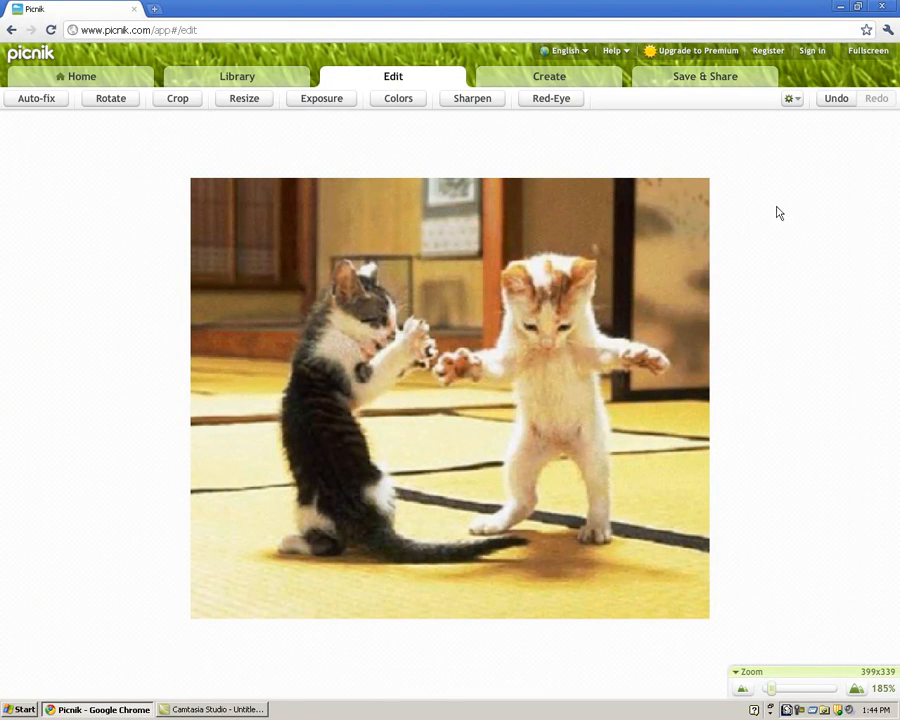
Crop the photo to 344x297 with the crop frame positioned around both kittens
{"action": "left_click", "coordinate": [178, 101]}
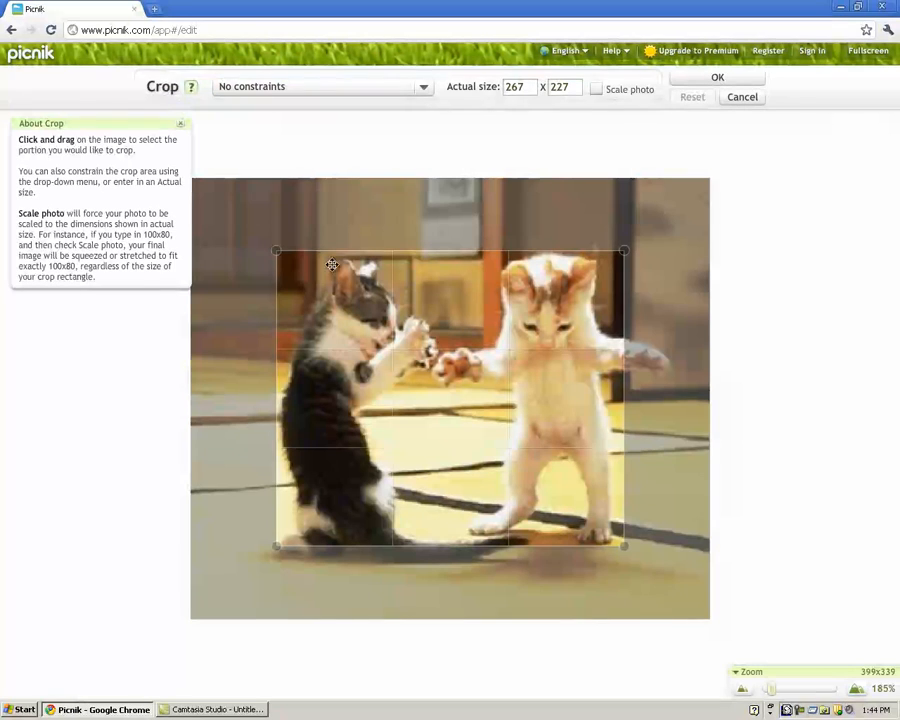
{"action": "left_click_drag", "start_coordinate": [279, 254], "coordinate": [244, 212]}
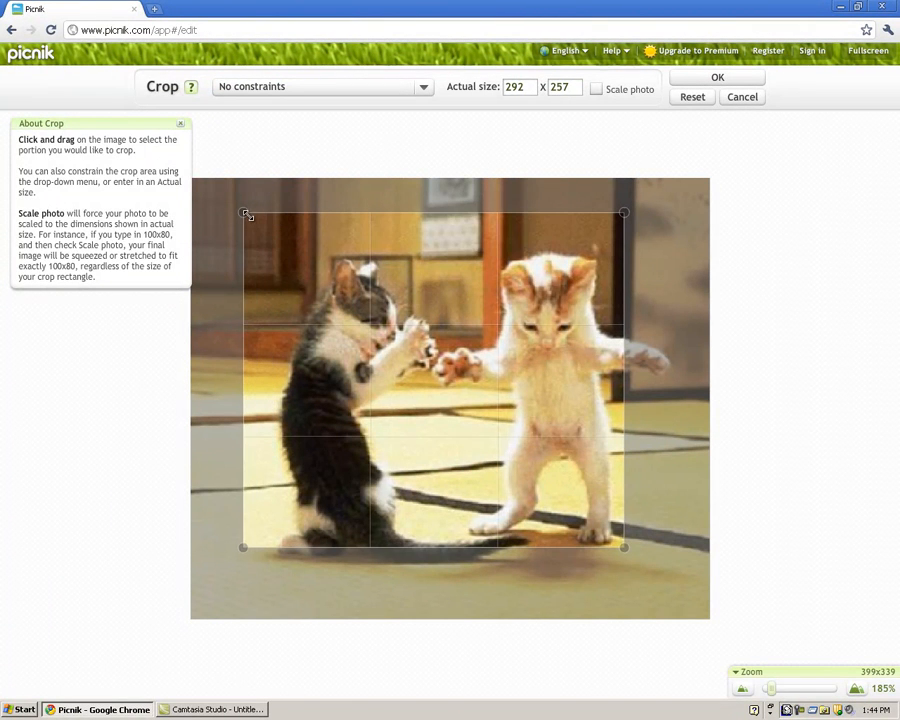
{"action": "left_click_drag", "start_coordinate": [619, 540], "coordinate": [688, 598]}
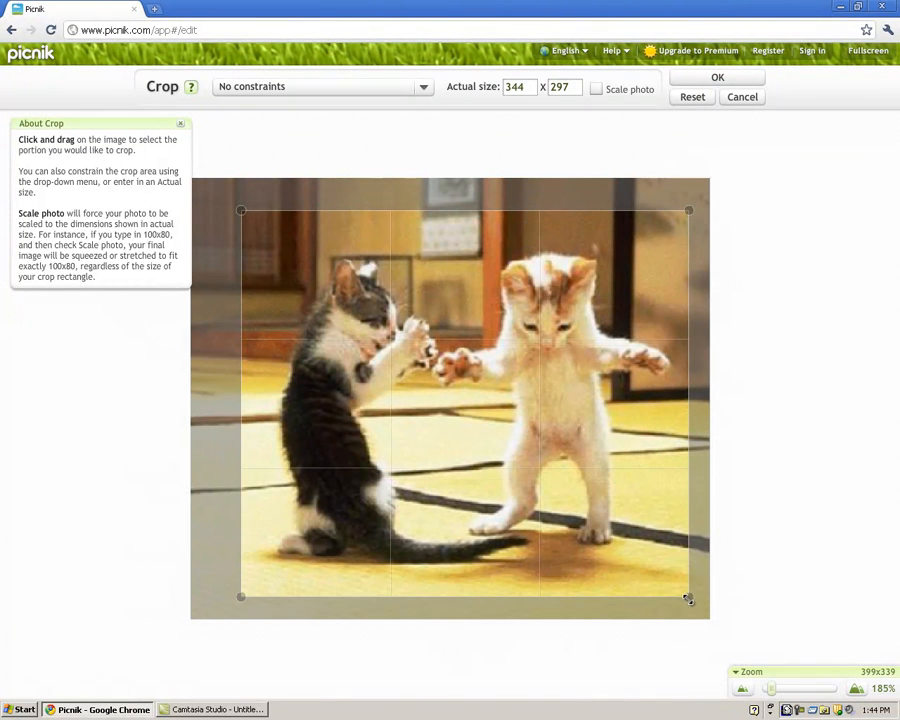
{"action": "mouse_move", "coordinate": [388, 277]}
{"action": "left_mouse_down"}
{"action": "mouse_move", "coordinate": [402, 277]}
{"action": "mouse_move", "coordinate": [387, 279]}
{"action": "left_mouse_up"}
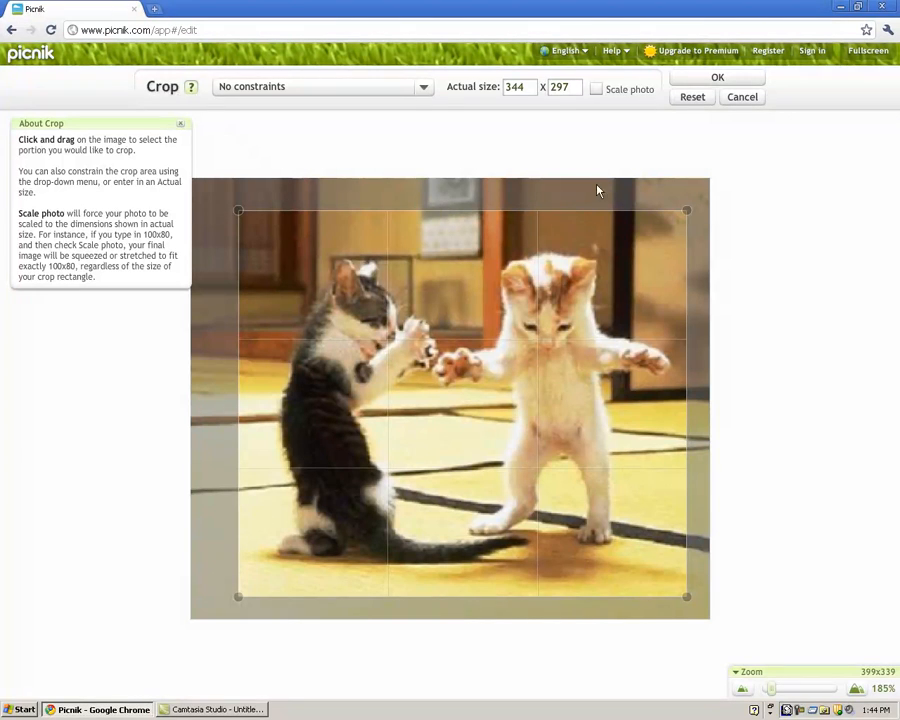
{"action": "left_click", "coordinate": [692, 80]}
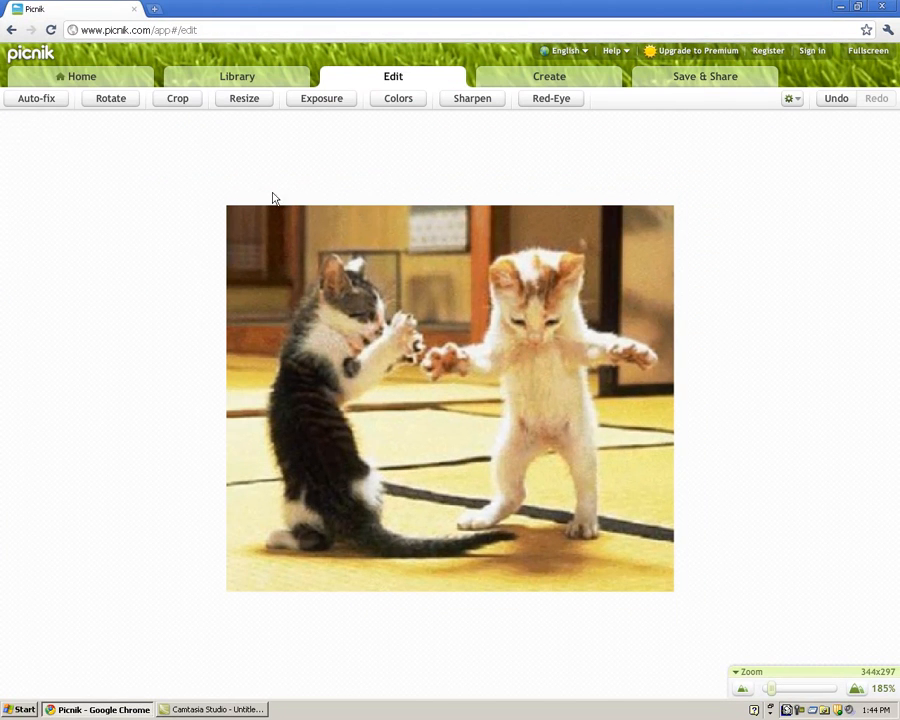
Resize the photo to a width of 200, giving 200x173 with proportions kept
{"action": "left_click", "coordinate": [242, 100]}
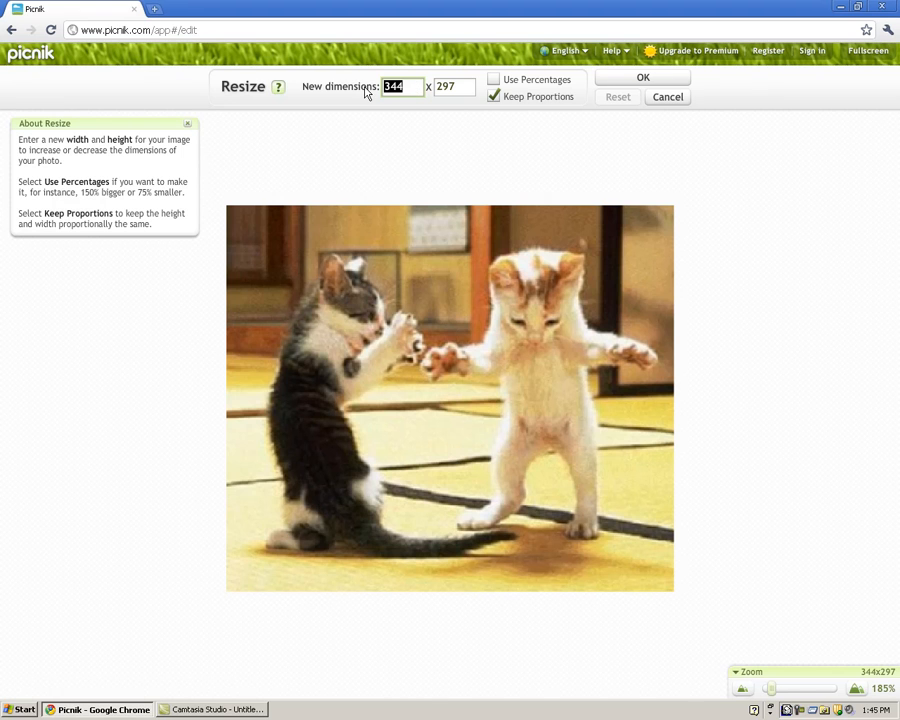
{"action": "type", "text": "200"}
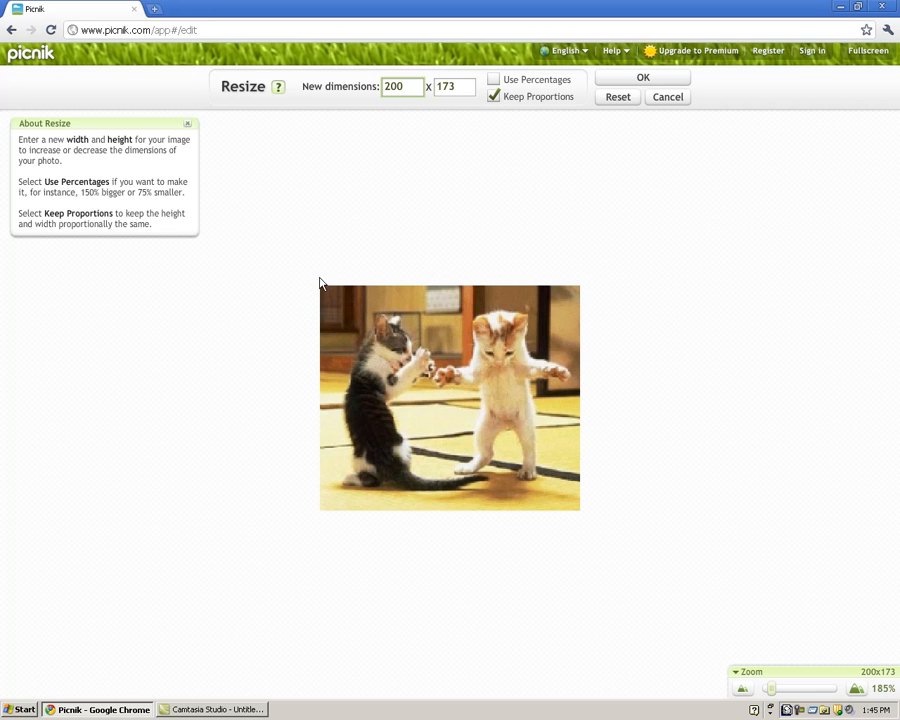
{"action": "left_click", "coordinate": [643, 78]}
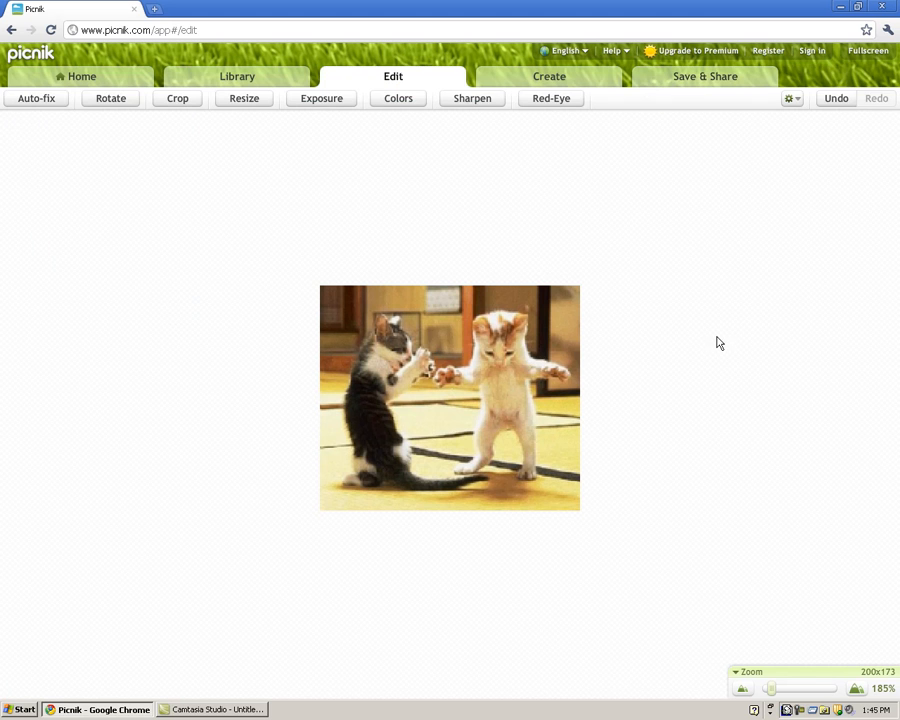
{"action": "left_click", "coordinate": [322, 99]}
{"action": "mouse_move", "coordinate": [475, 89]}
{"action": "left_mouse_down"}
{"action": "mouse_move", "coordinate": [520, 88]}
{"action": "mouse_move", "coordinate": [420, 85]}
{"action": "mouse_move", "coordinate": [512, 86]}
{"action": "mouse_move", "coordinate": [450, 100]}
{"action": "mouse_move", "coordinate": [476, 100]}
{"action": "left_mouse_up"}
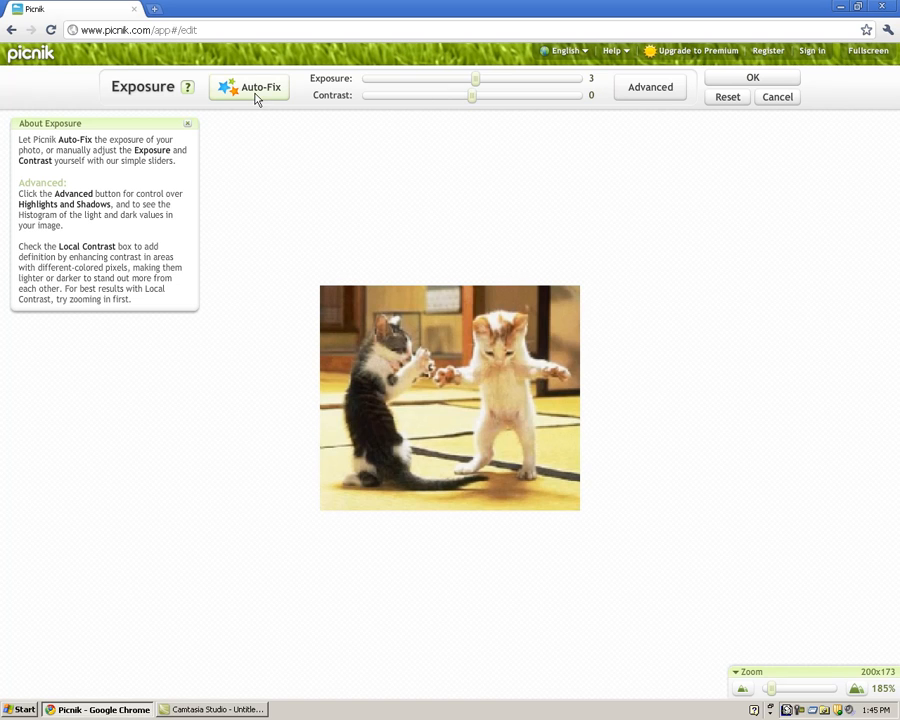
{"action": "left_click", "coordinate": [640, 91]}
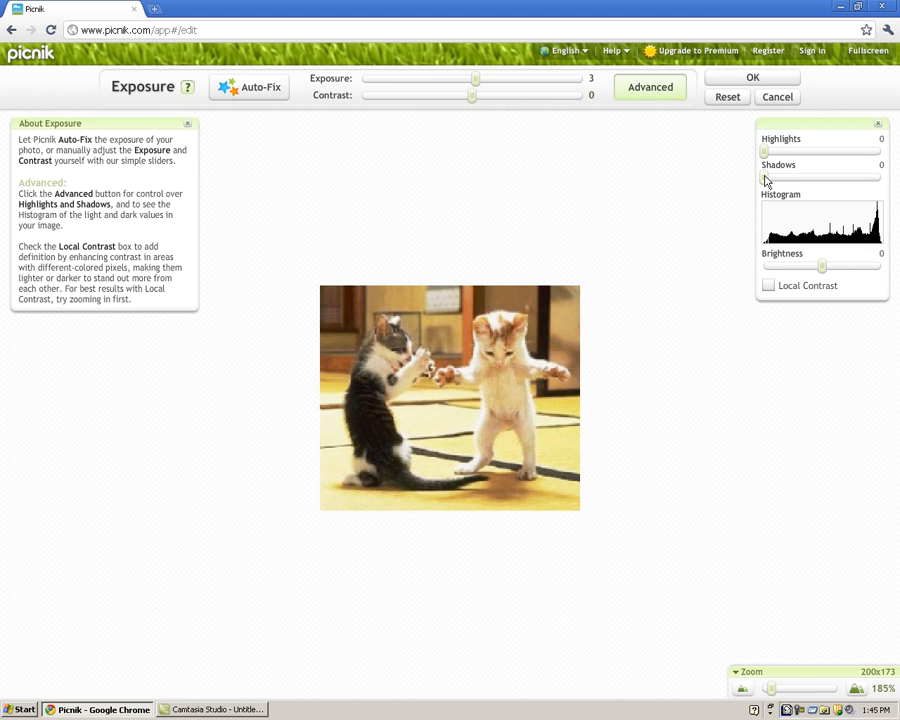
{"action": "left_click", "coordinate": [774, 98]}
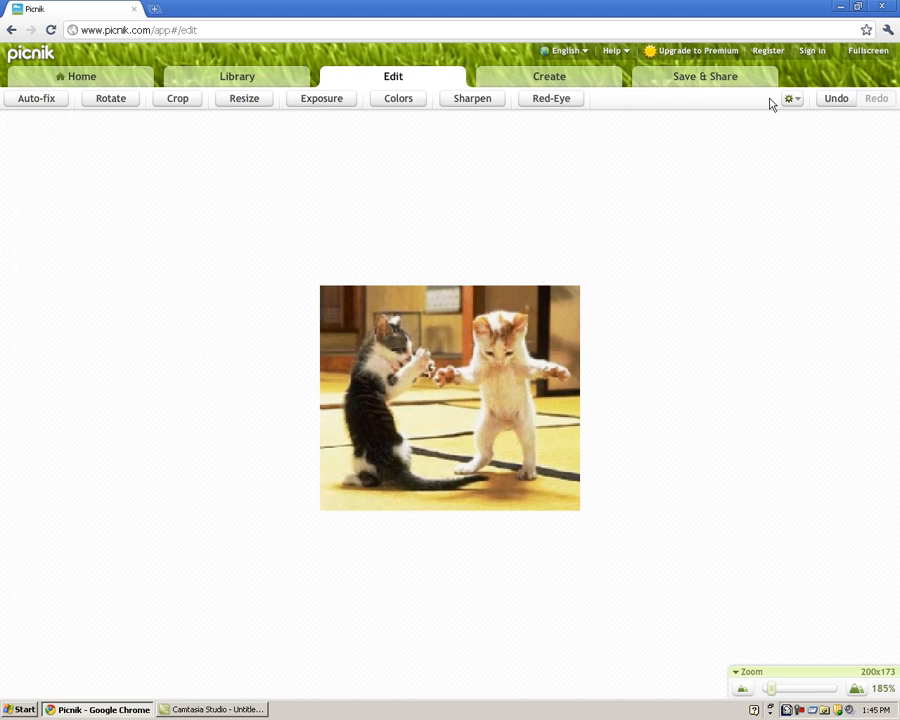
{"action": "left_click", "coordinate": [395, 101]}
{"action": "left_click_drag", "start_coordinate": [570, 88], "coordinate": [554, 108]}
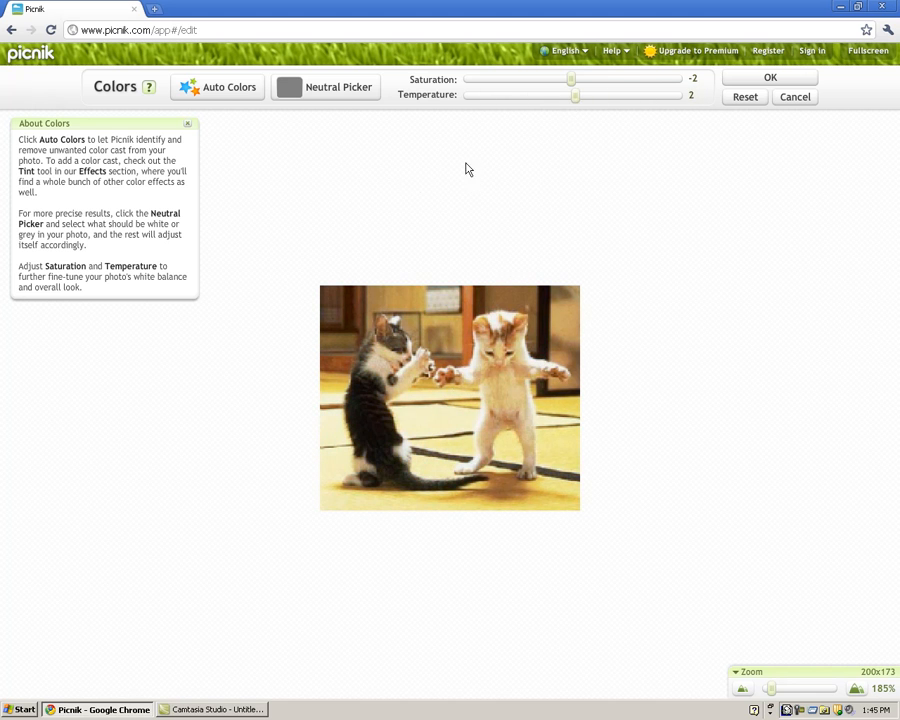
{"action": "left_click", "coordinate": [207, 92]}
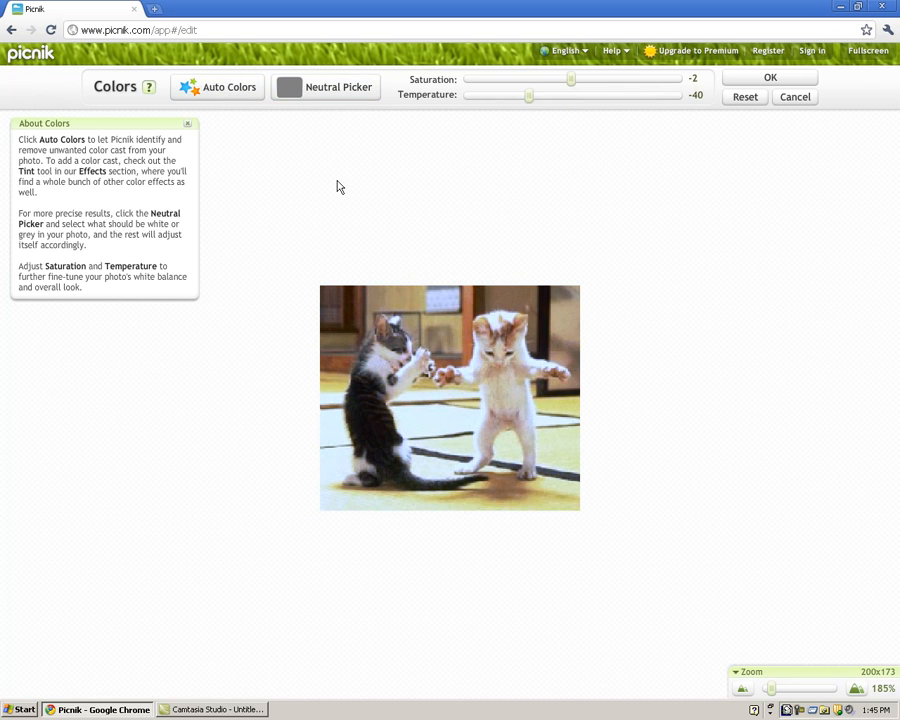
{"action": "left_click", "coordinate": [796, 97]}
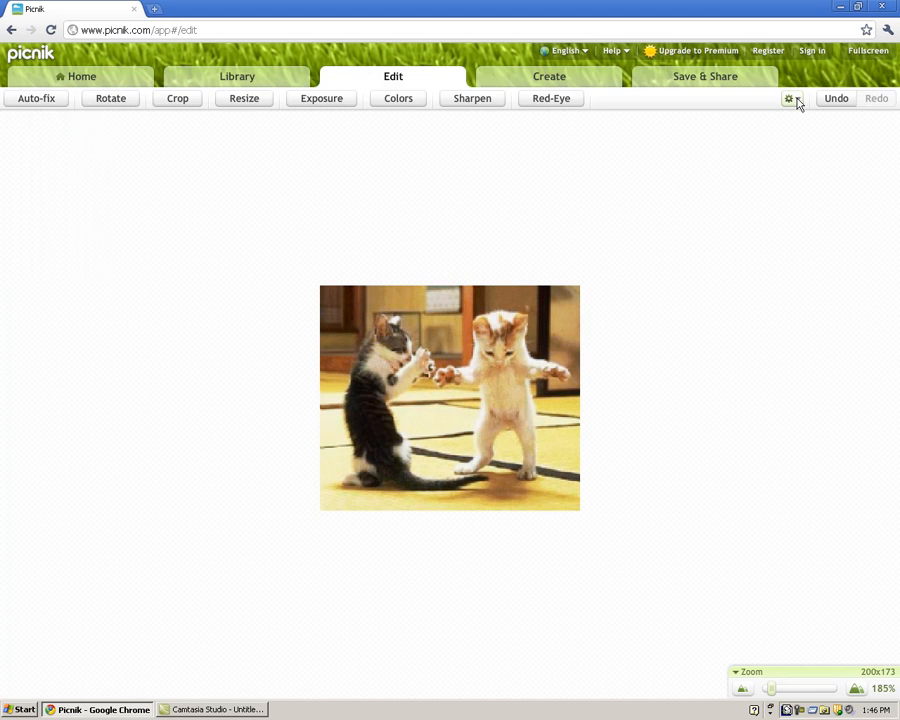
{"action": "left_click", "coordinate": [466, 102]}
{"action": "left_click_drag", "start_coordinate": [315, 92], "coordinate": [344, 92]}
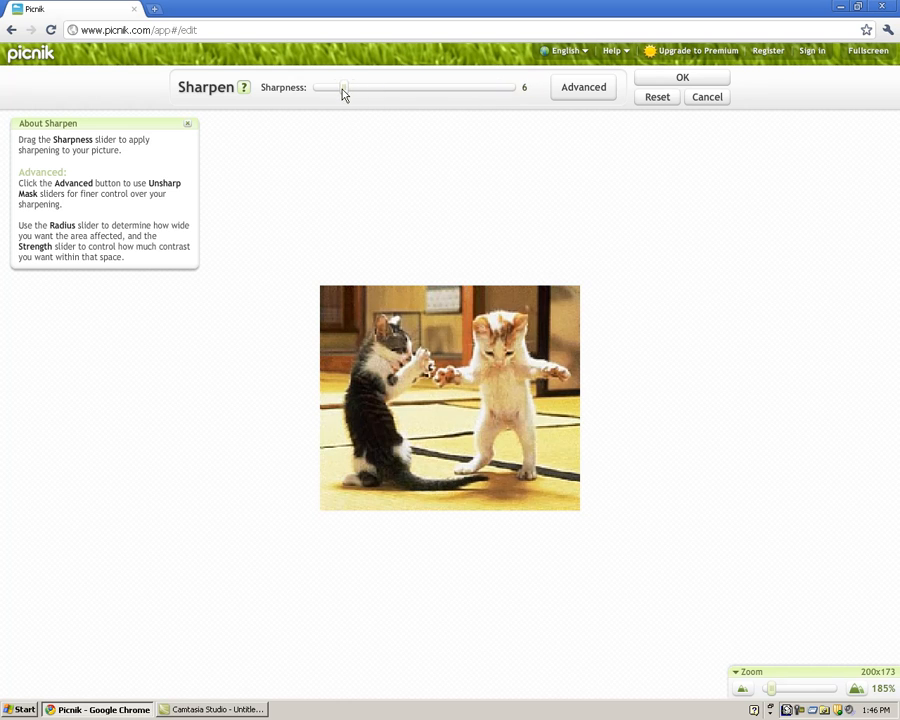
{"action": "left_click", "coordinate": [581, 92]}
{"action": "left_click_drag", "start_coordinate": [357, 99], "coordinate": [381, 86]}
{"action": "left_click", "coordinate": [722, 103]}
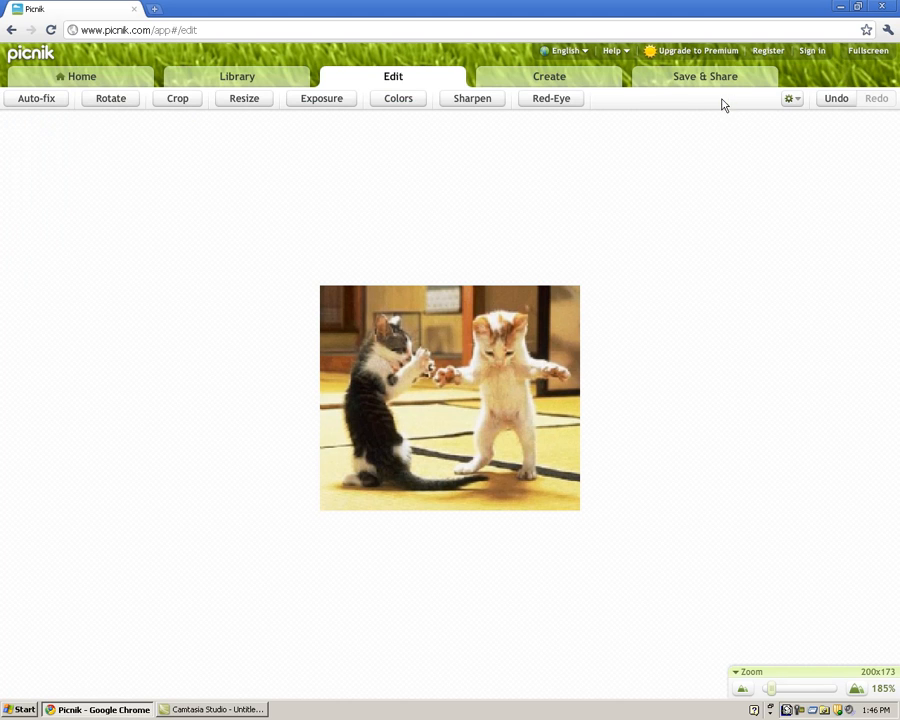
{"action": "left_click", "coordinate": [552, 100]}
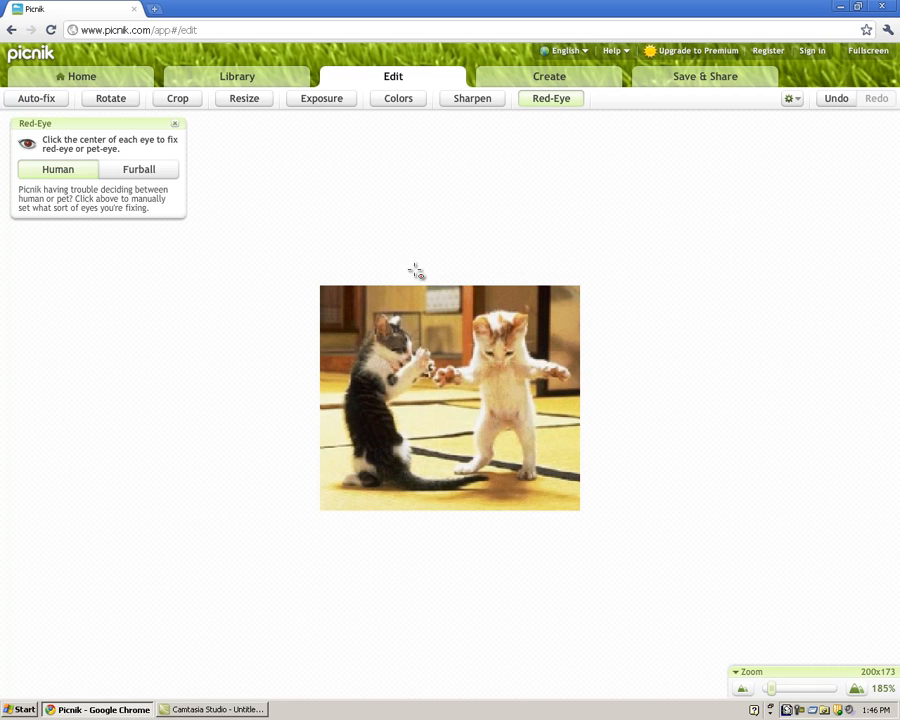
{"action": "left_click_drag", "start_coordinate": [40, 127], "coordinate": [158, 167]}
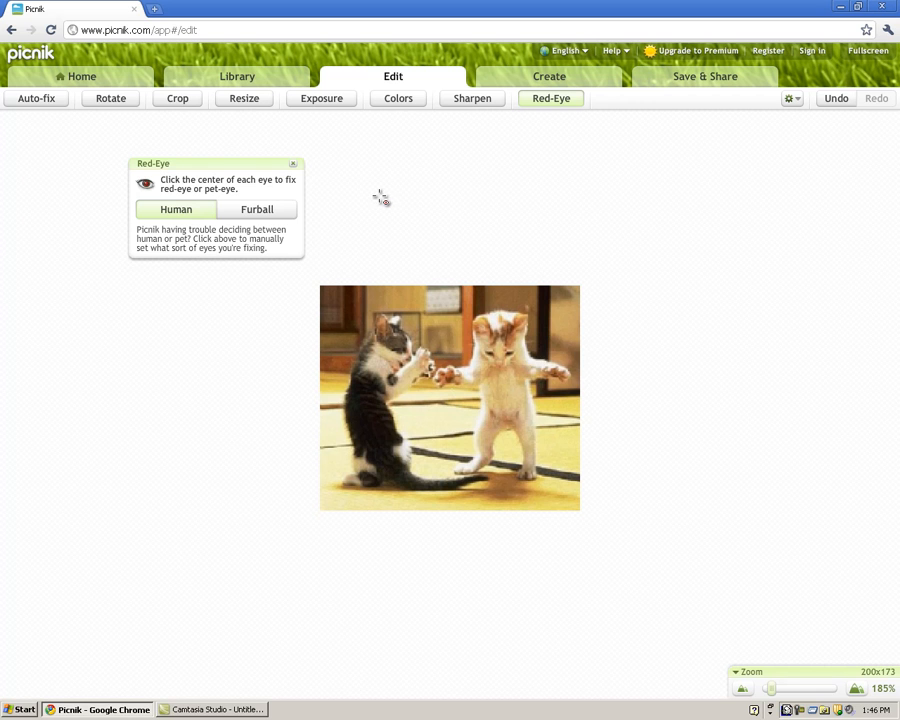
{"action": "left_click", "coordinate": [250, 212]}
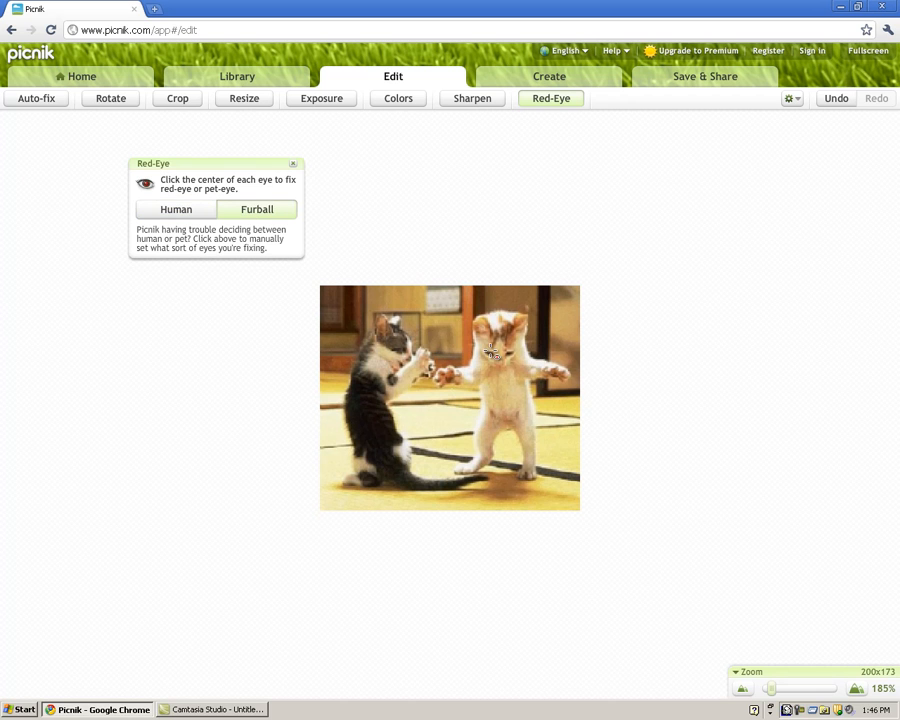
{"action": "left_click", "coordinate": [510, 354]}
{"action": "left_click", "coordinate": [223, 215]}
{"action": "left_click", "coordinate": [293, 164]}
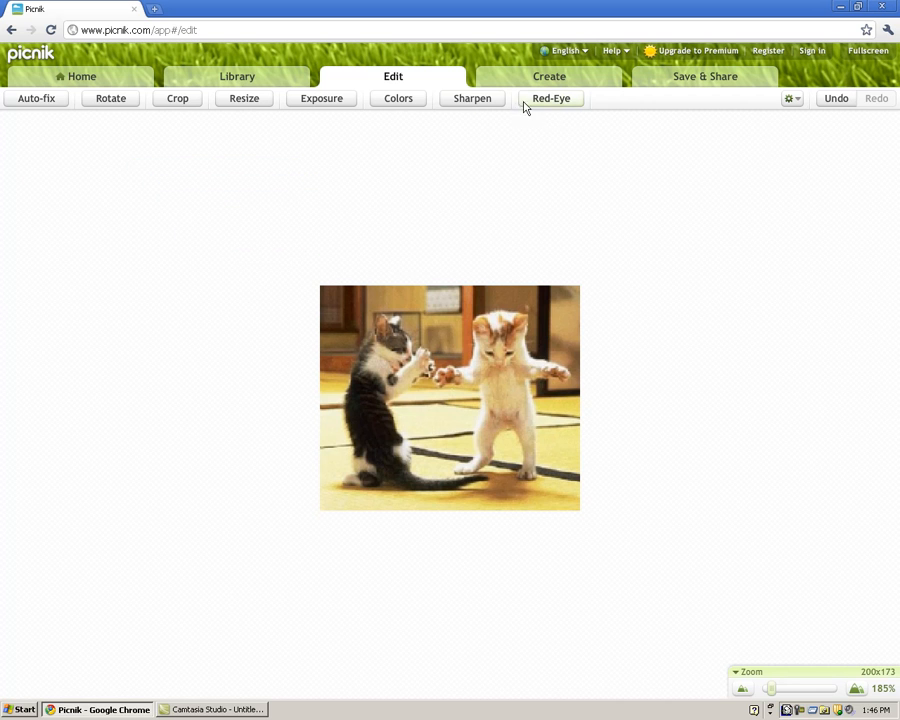
{"action": "left_click", "coordinate": [788, 103]}
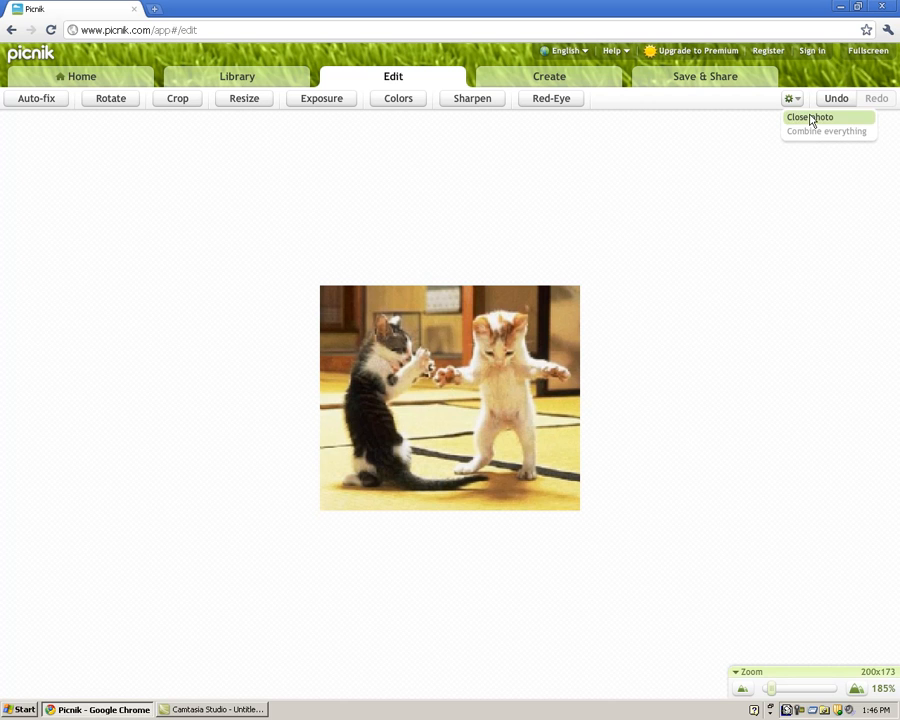
{"action": "left_click", "coordinate": [589, 188]}
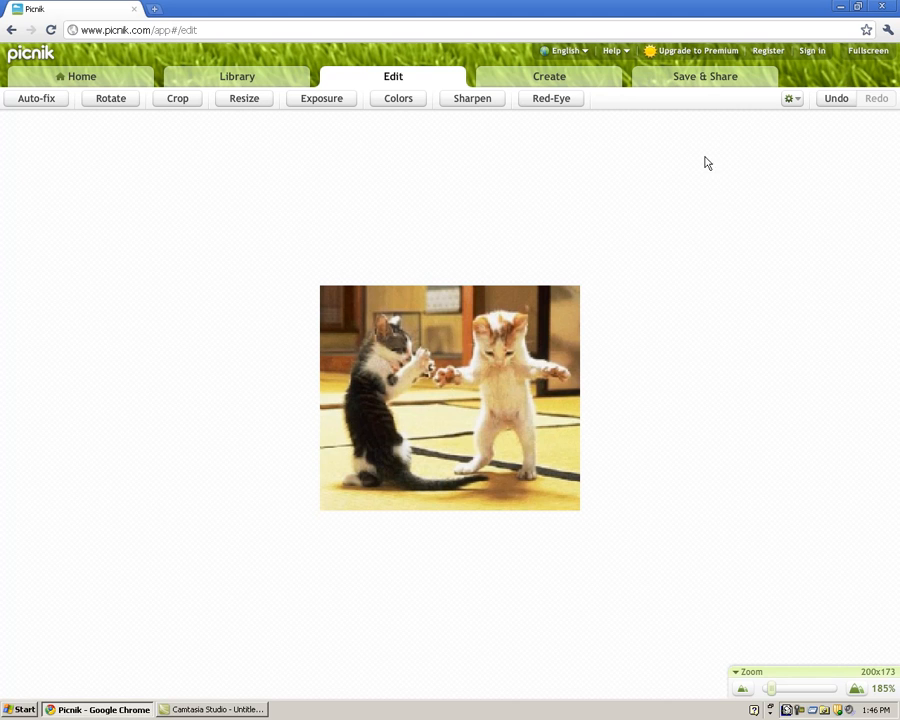
{"action": "left_click", "coordinate": [697, 84]}
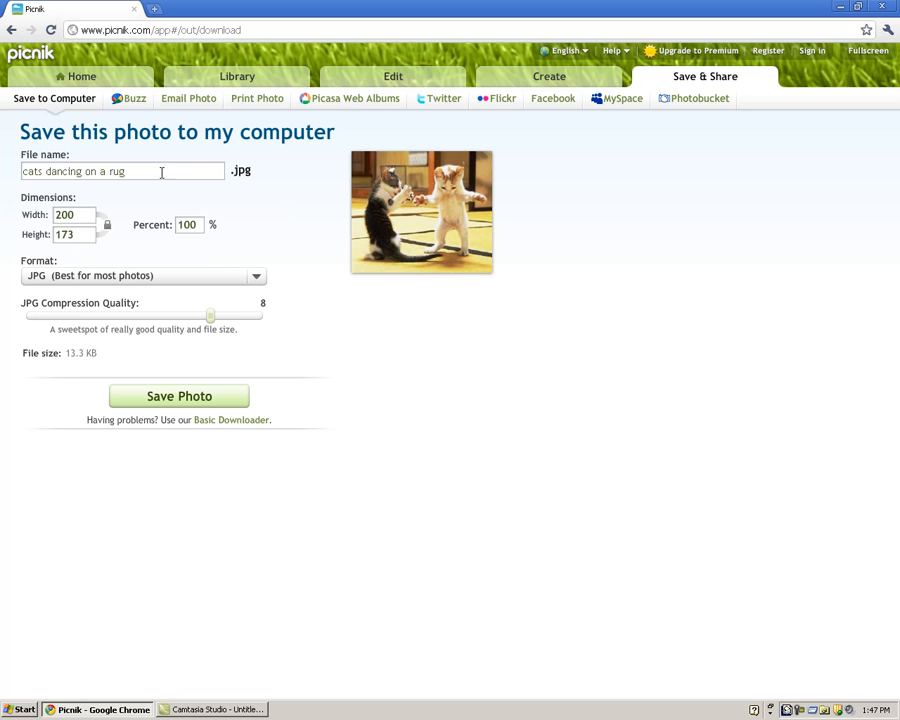
Name the file 'Test' and keep JPG as the save format
{"action": "left_click_drag", "start_coordinate": [202, 173], "coordinate": [1, 171]}
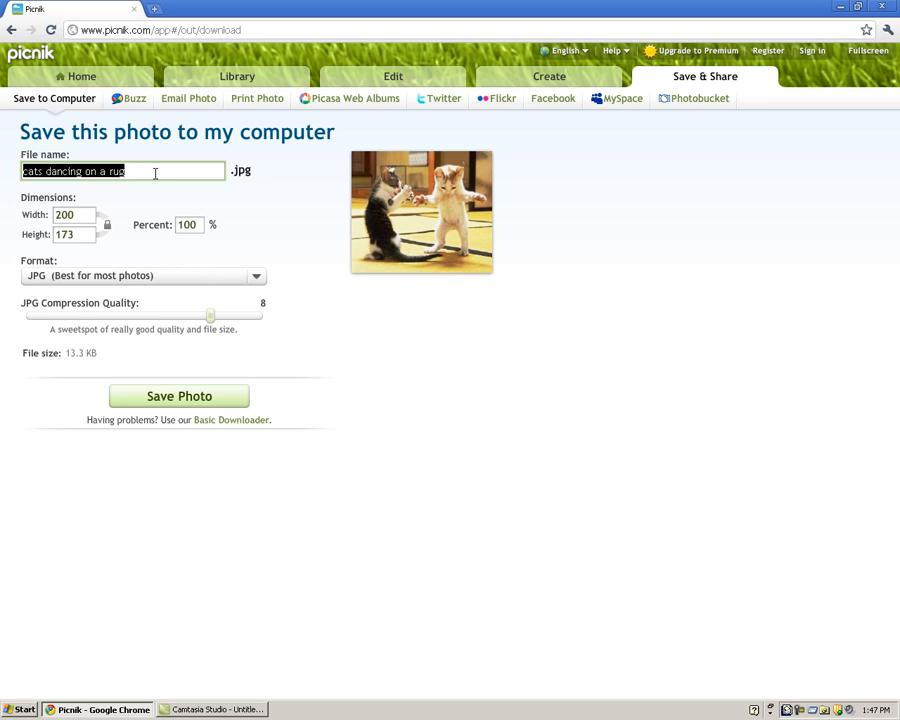
{"action": "type", "text": "Test"}
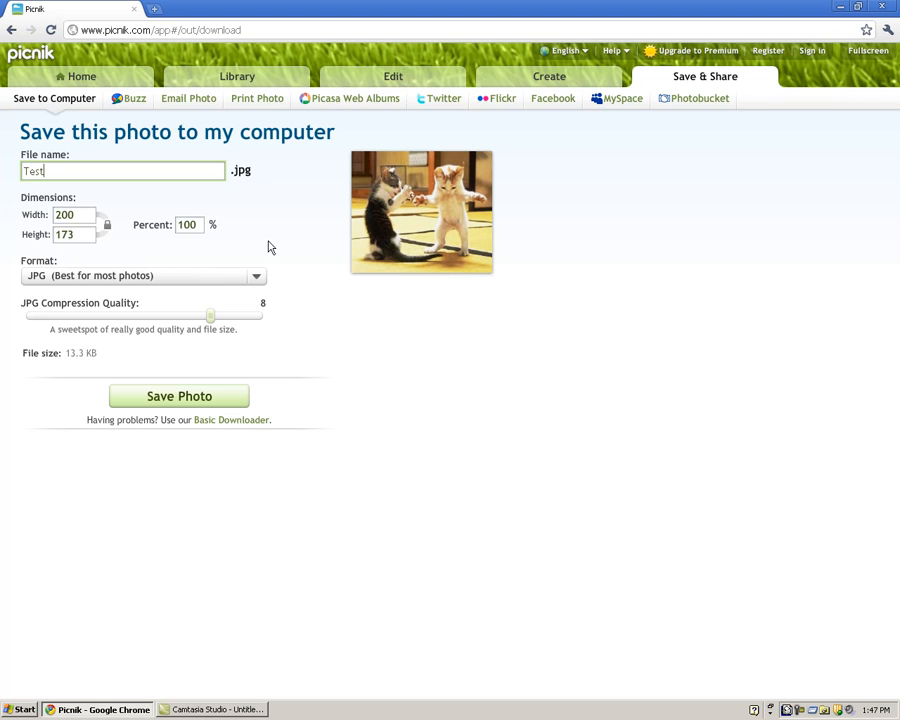
{"action": "left_click", "coordinate": [258, 278]}
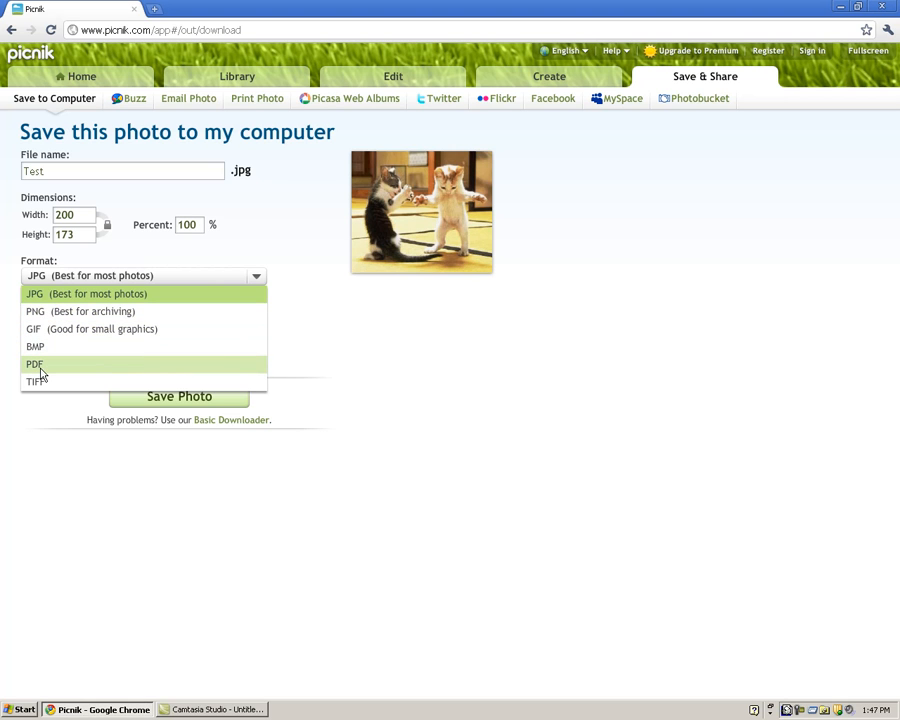
{"action": "left_click", "coordinate": [62, 297]}
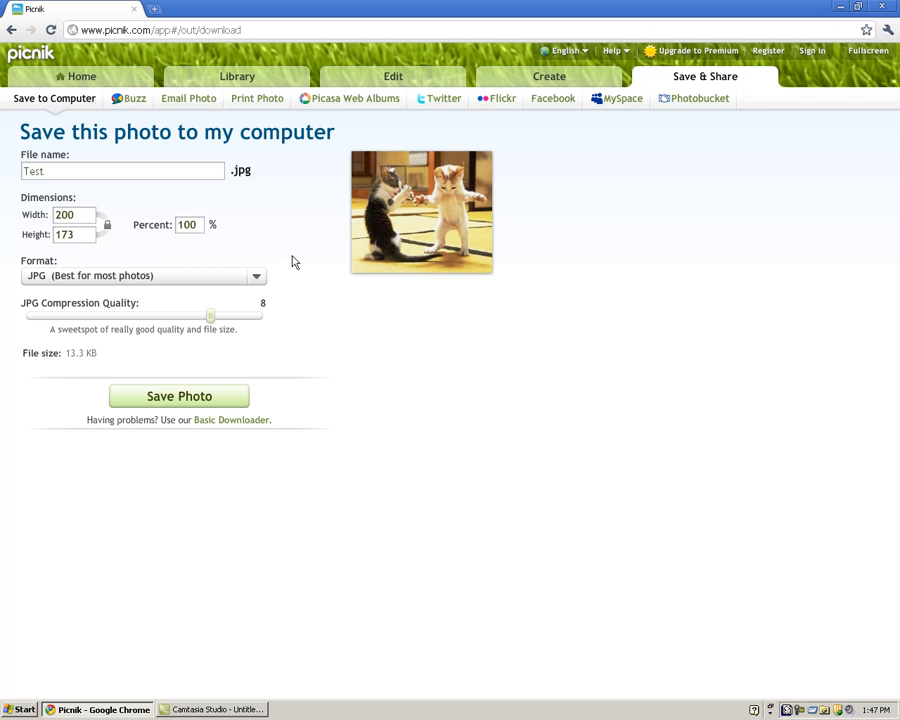
Set the JPG compression quality to 8, for an estimated 13.3 KB file
{"action": "left_click_drag", "start_coordinate": [210, 320], "coordinate": [269, 322]}
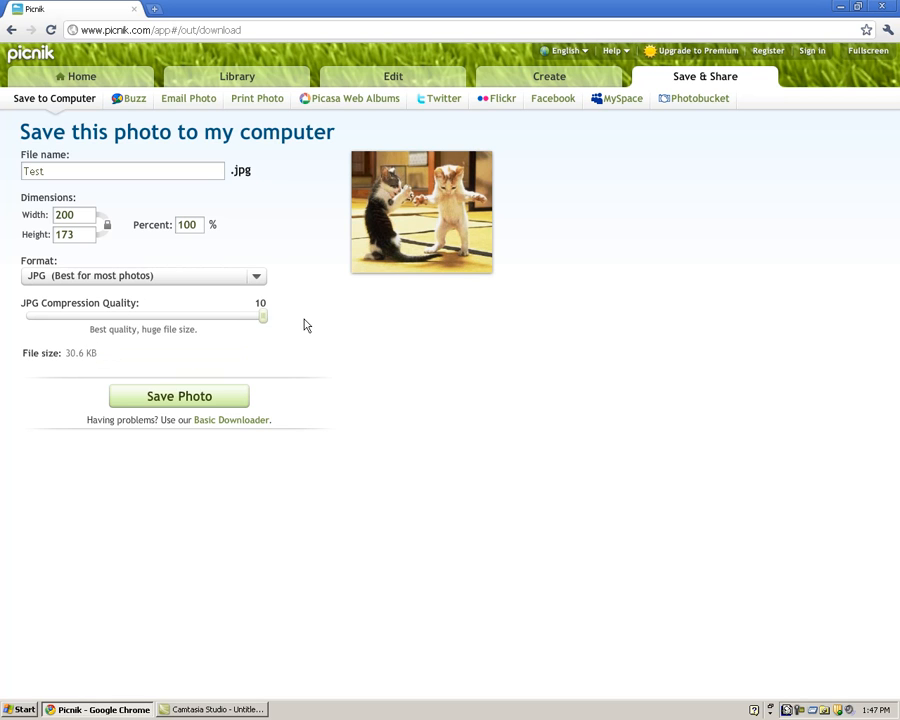
{"action": "left_click_drag", "start_coordinate": [263, 319], "coordinate": [165, 323]}
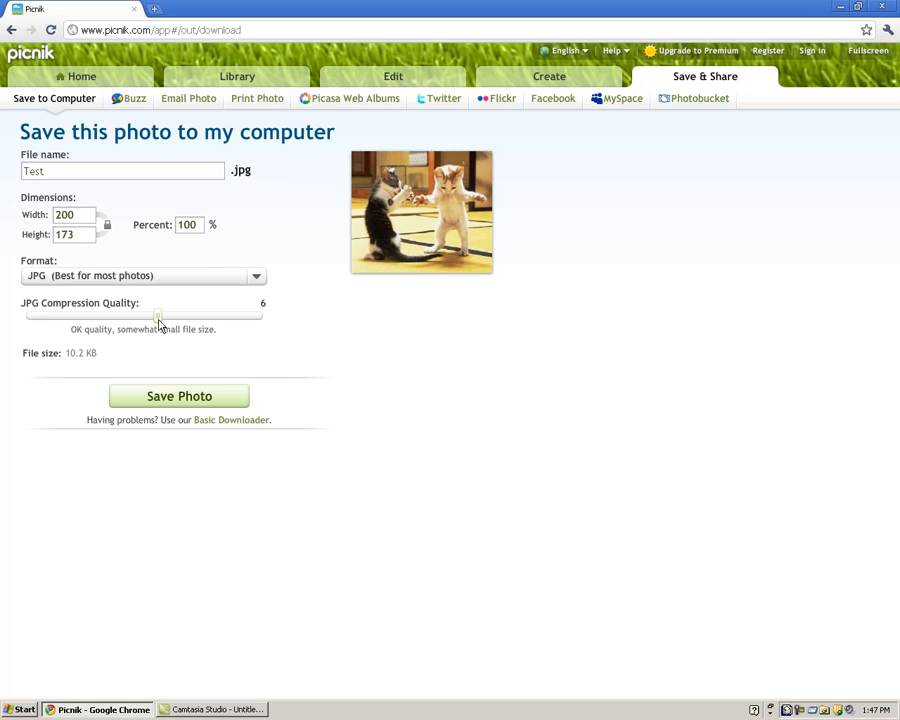
{"action": "left_click_drag", "start_coordinate": [158, 320], "coordinate": [210, 323]}
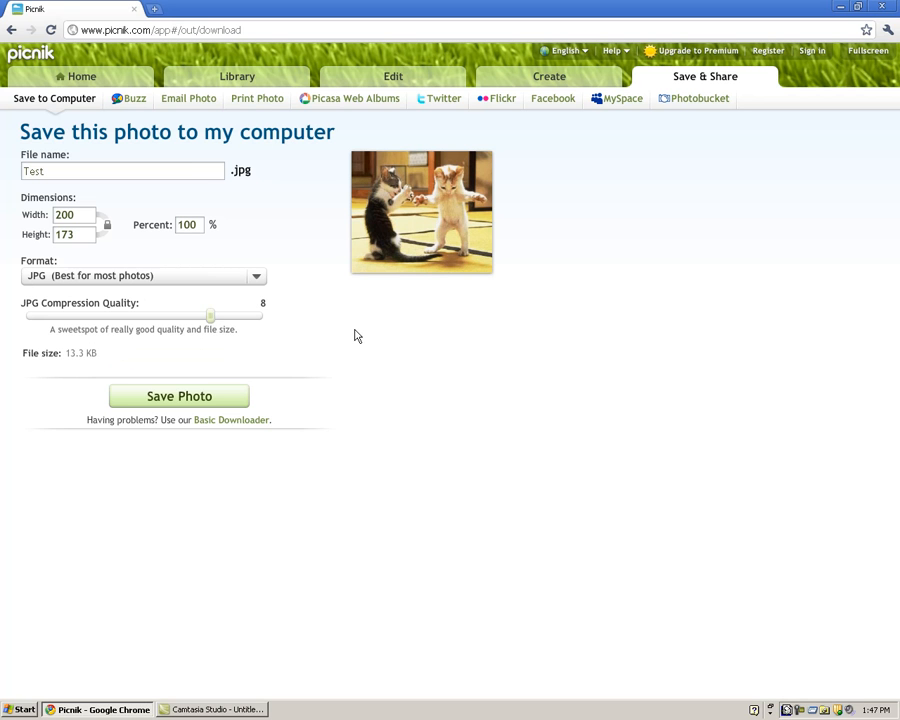
Save Test.jpg to the Desktop, check it in the picture viewer, then close the viewer
{"action": "left_click", "coordinate": [199, 402]}
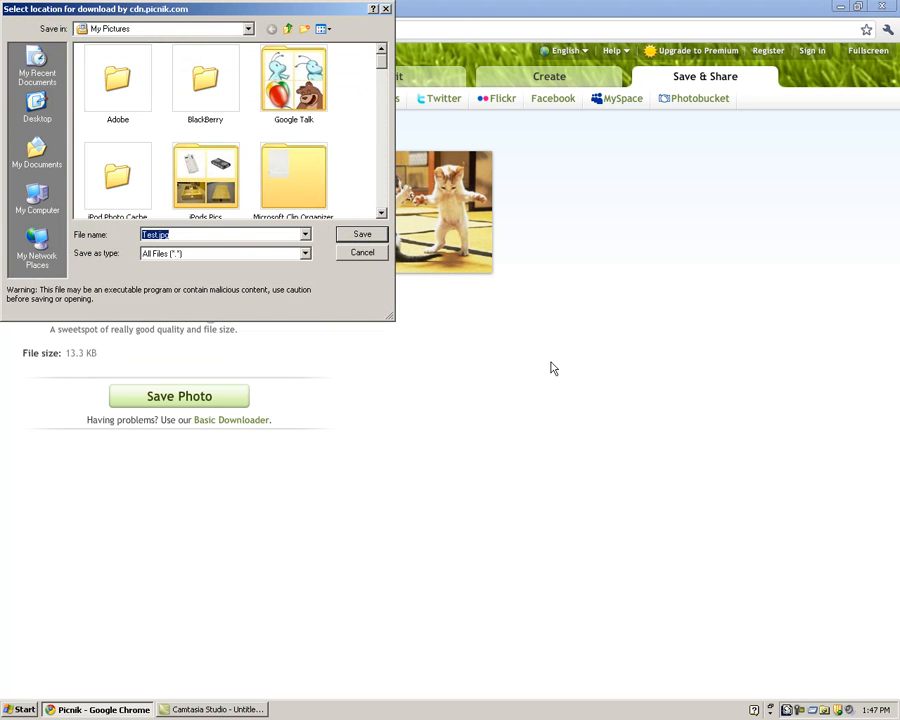
{"action": "left_click", "coordinate": [37, 108]}
{"action": "left_click", "coordinate": [362, 234]}
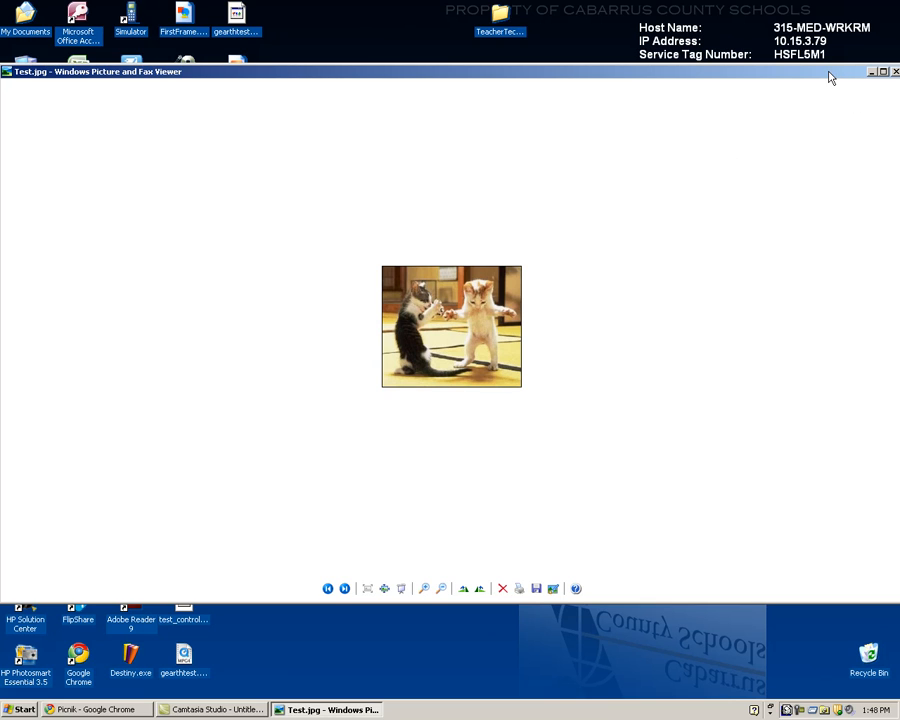
{"action": "left_click_drag", "start_coordinate": [829, 77], "coordinate": [806, 75]}
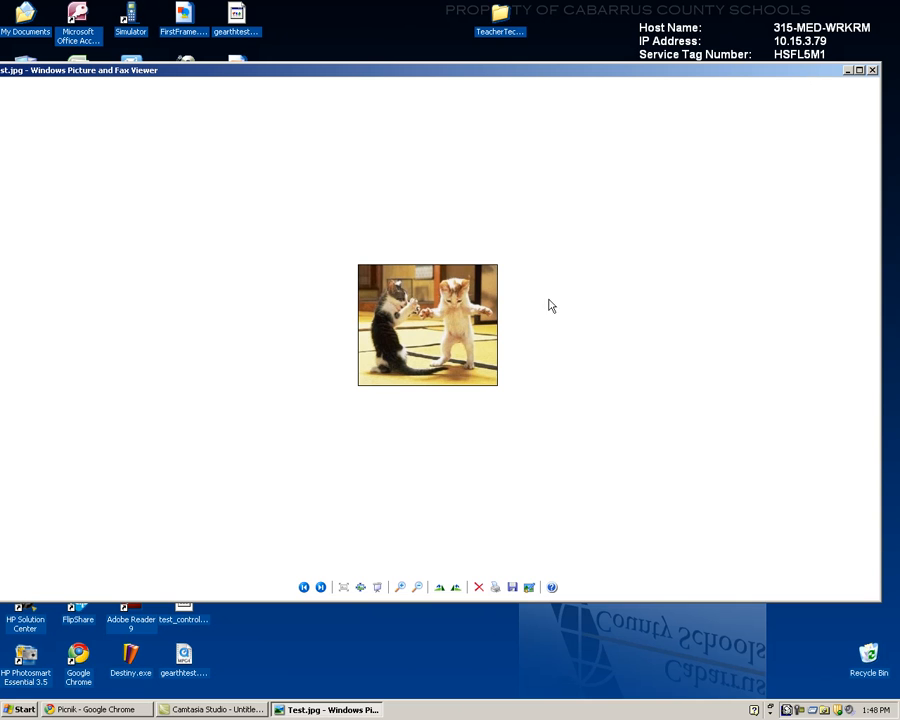
{"action": "left_click", "coordinate": [873, 71]}
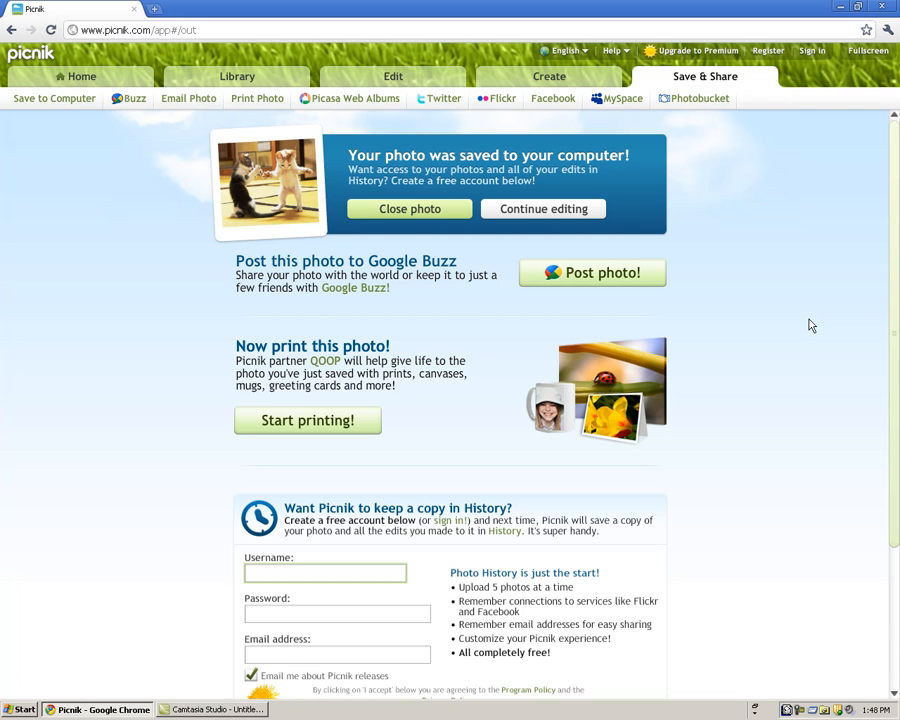
Show the Create tab's featured effects, such as Emerald and Clover Frame
{"action": "left_click", "coordinate": [546, 82]}
{"action": "left_click_drag", "start_coordinate": [153, 268], "coordinate": [153, 227]}
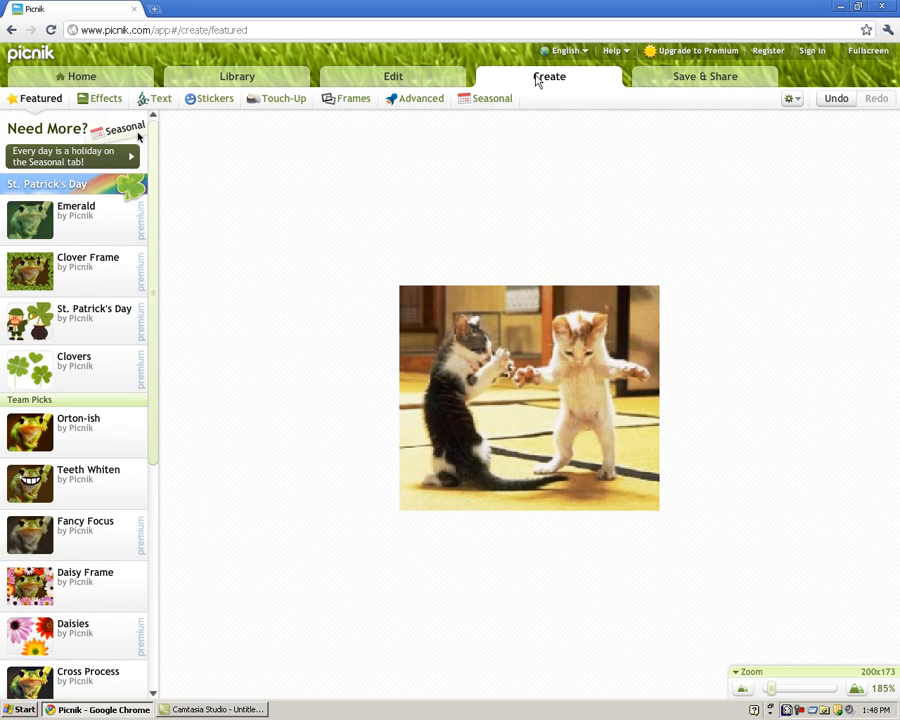